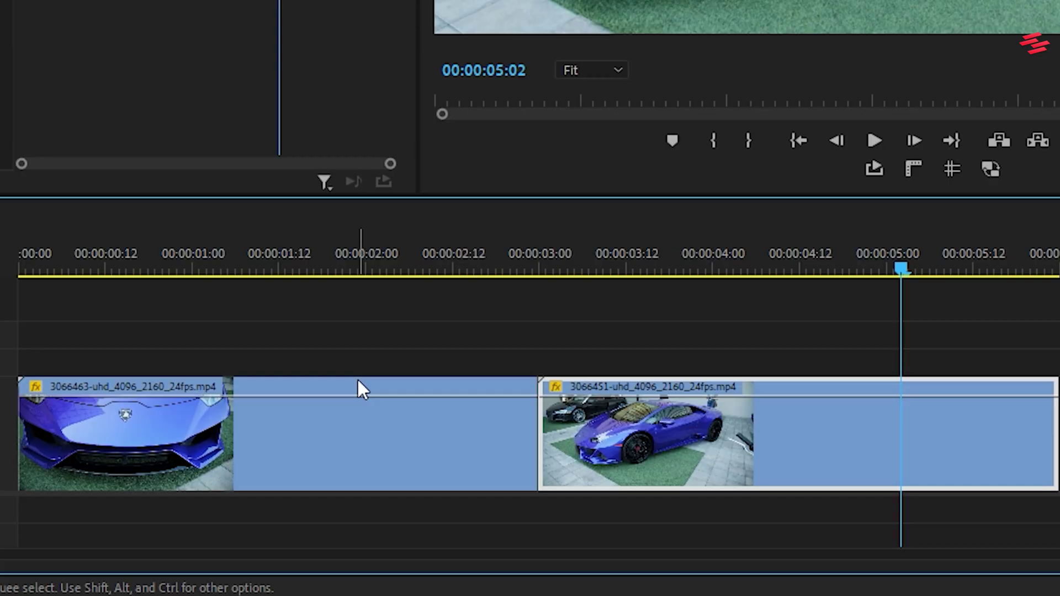
Nest each car clip, keeping the default names Nested Sequence 07 and 08.
right_click(302, 440)
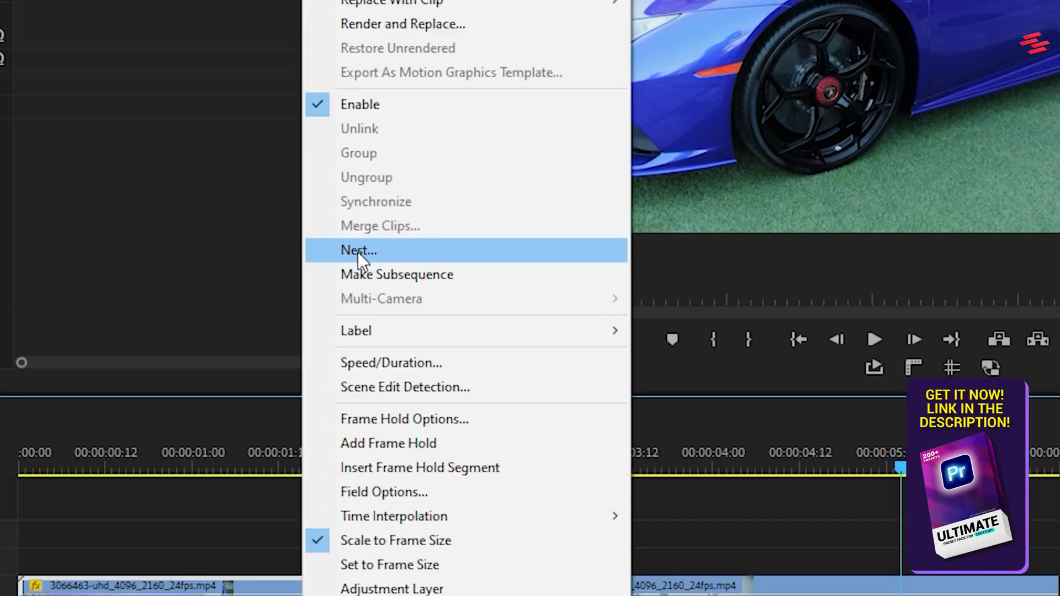
left_click(357, 252)
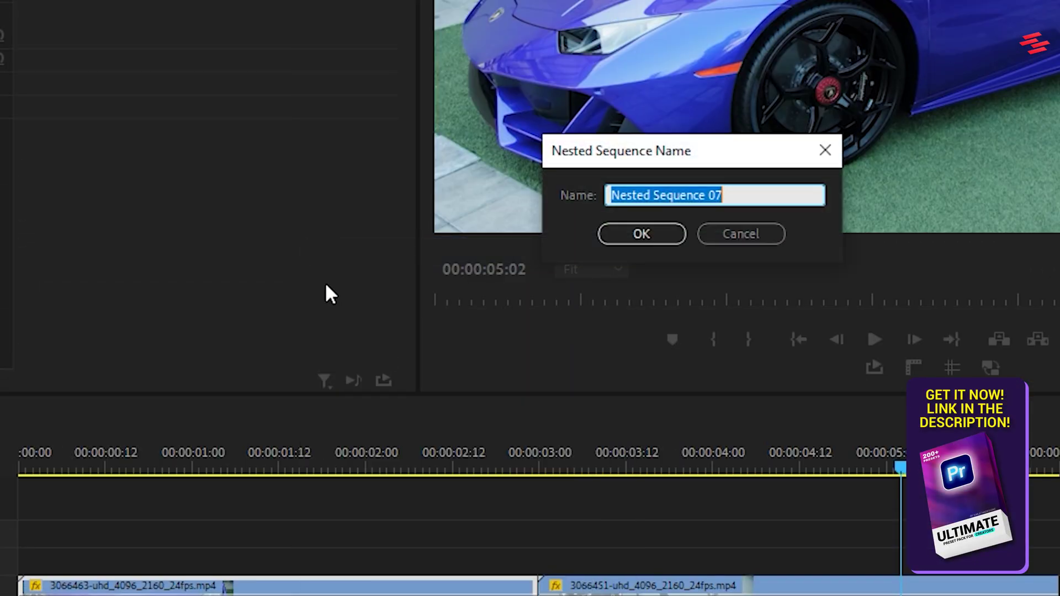
left_click(647, 236)
right_click(769, 474)
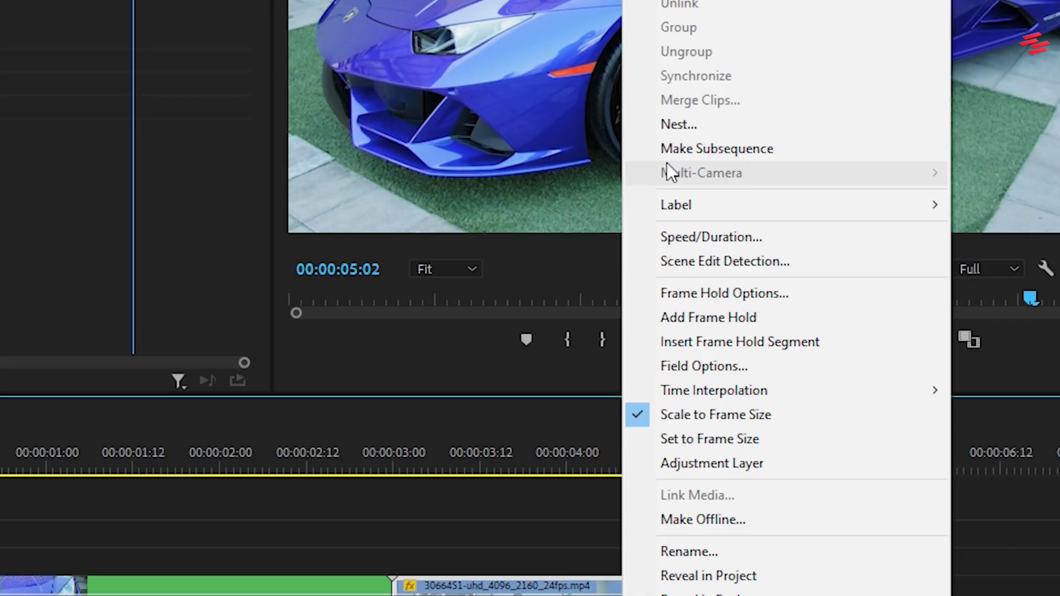
left_click(667, 125)
left_click(472, 238)
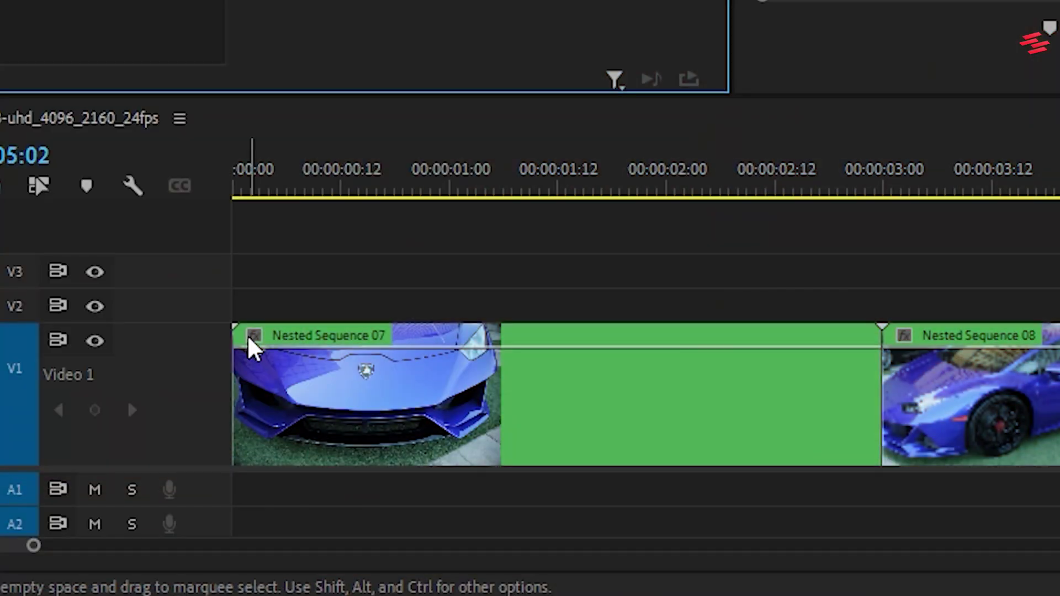
Set both nested clips' fx badges to display Time Remapping > Speed.
left_click(254, 336)
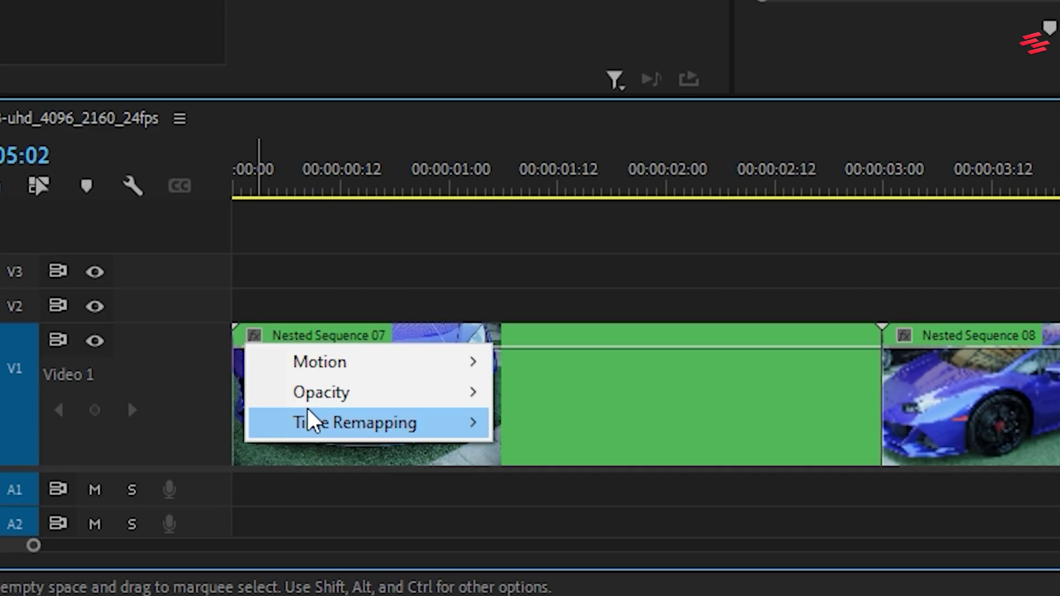
left_click(547, 422)
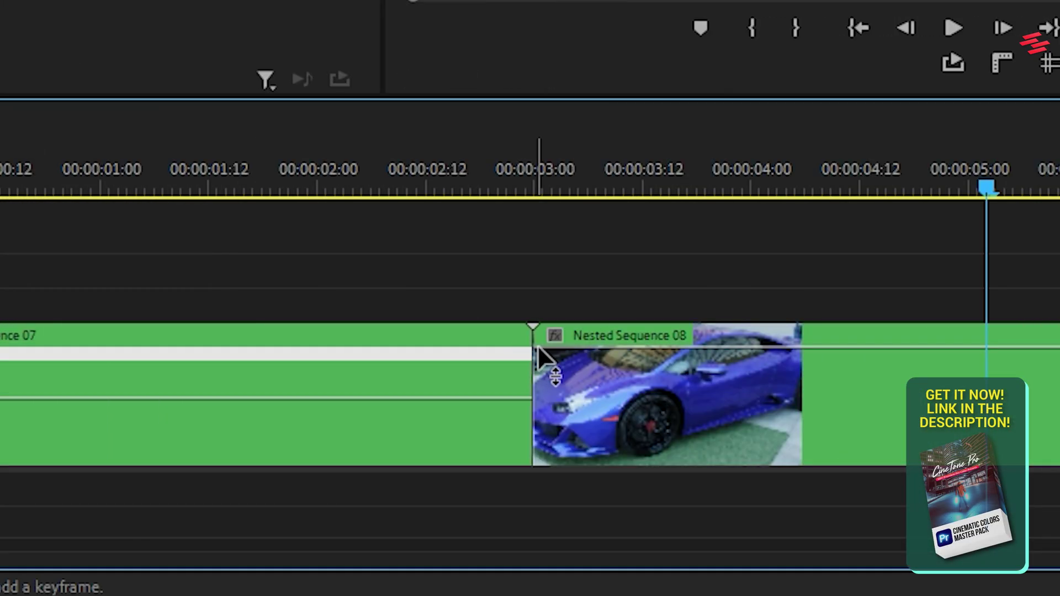
left_click(554, 335)
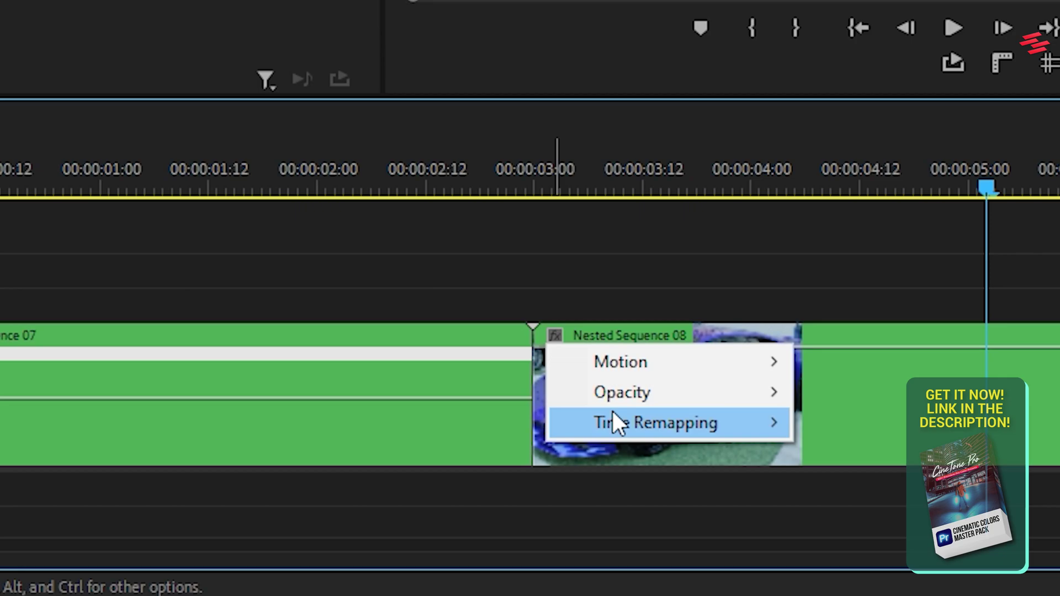
mouse_move(654, 423)
left_click(884, 429)
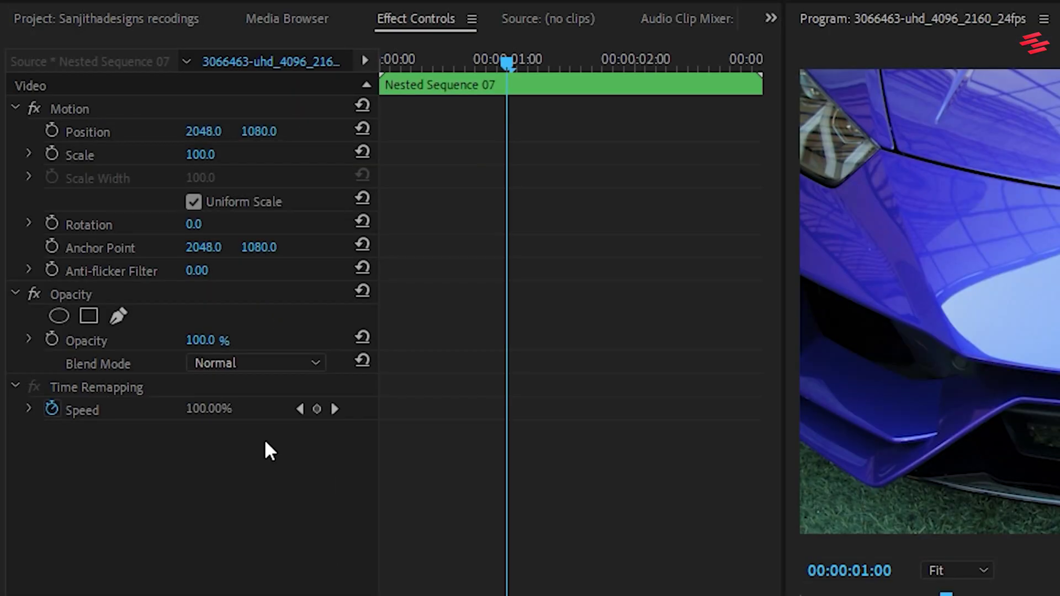
Add a Speed keyframe at 00:00:01:00 and drag the band after it upward.
left_click(315, 411)
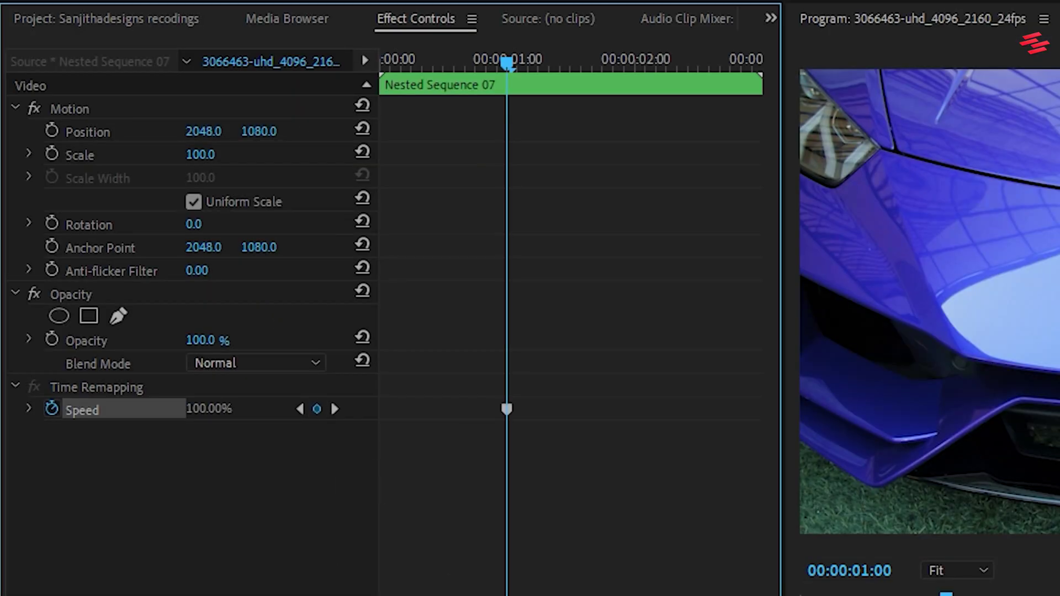
left_click_drag(677, 399, 677, 424)
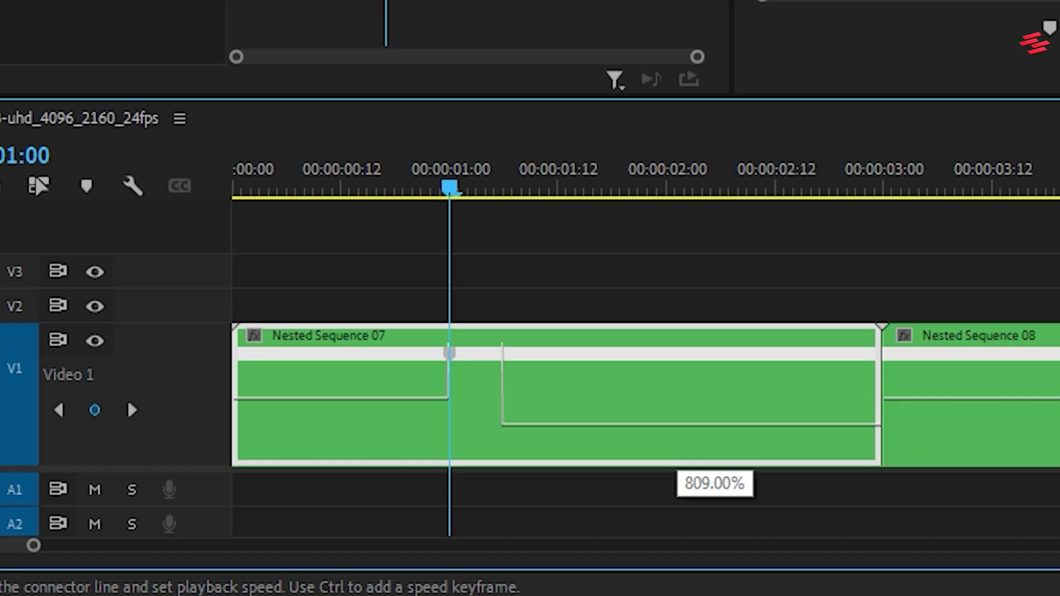
Set the post-keyframe speed to 809%, then split and widen the keyframe into a ramp.
left_click_drag(688, 424, 687, 424)
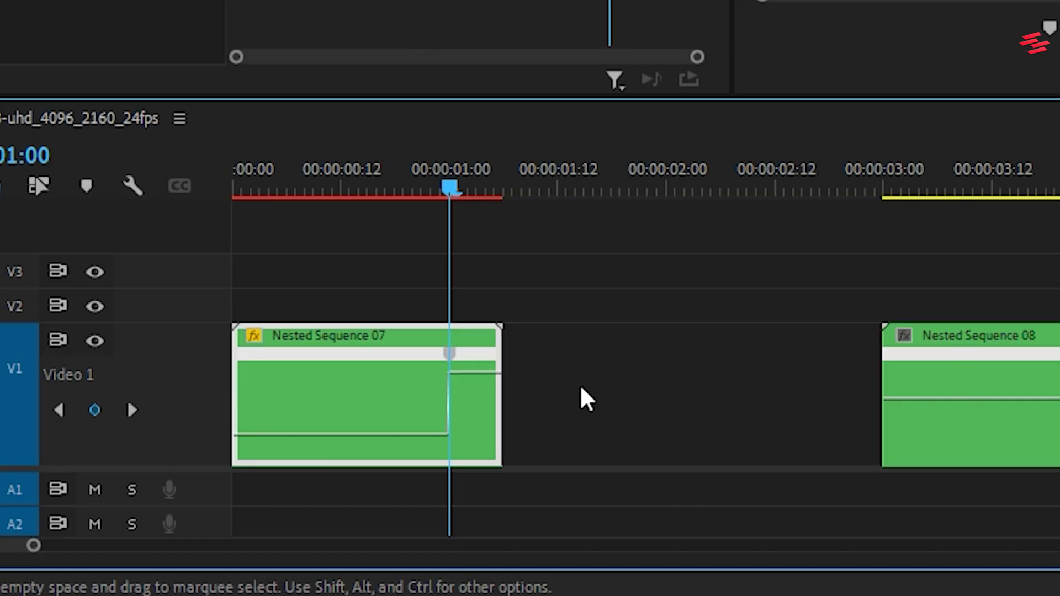
left_click_drag(455, 352, 468, 353)
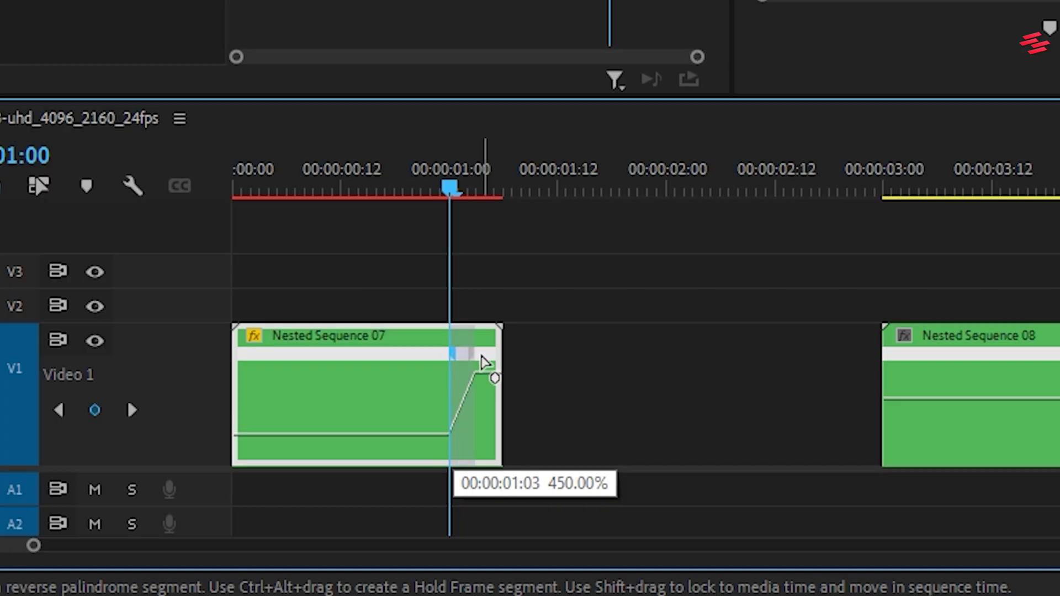
left_click_drag(485, 363, 495, 362)
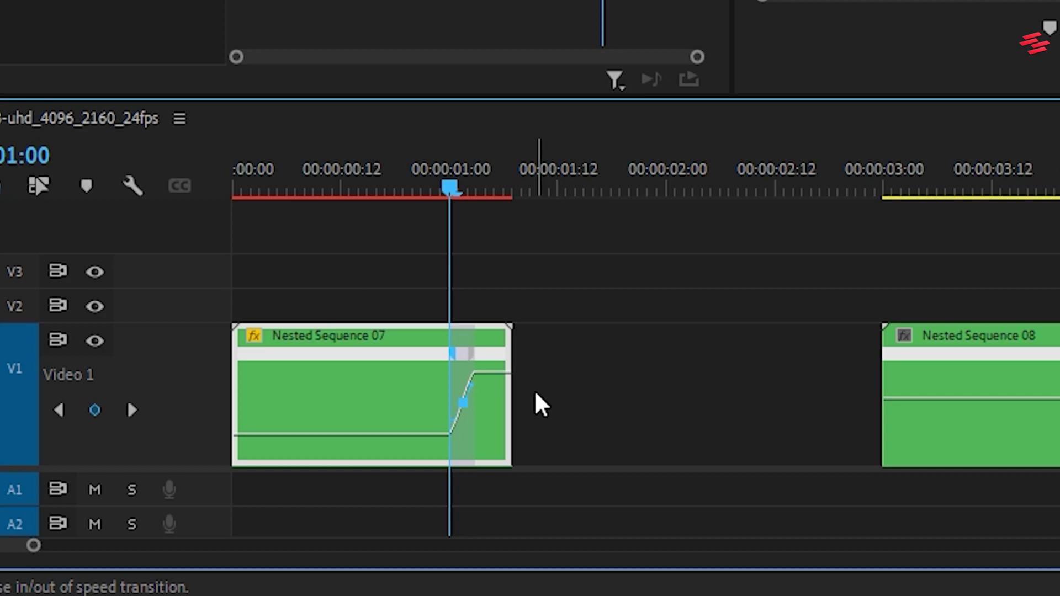
Key Nested Sequence 08 at ~800% before the keyframe, then split it into a smooth ramp.
left_click_drag(241, 190, 670, 196)
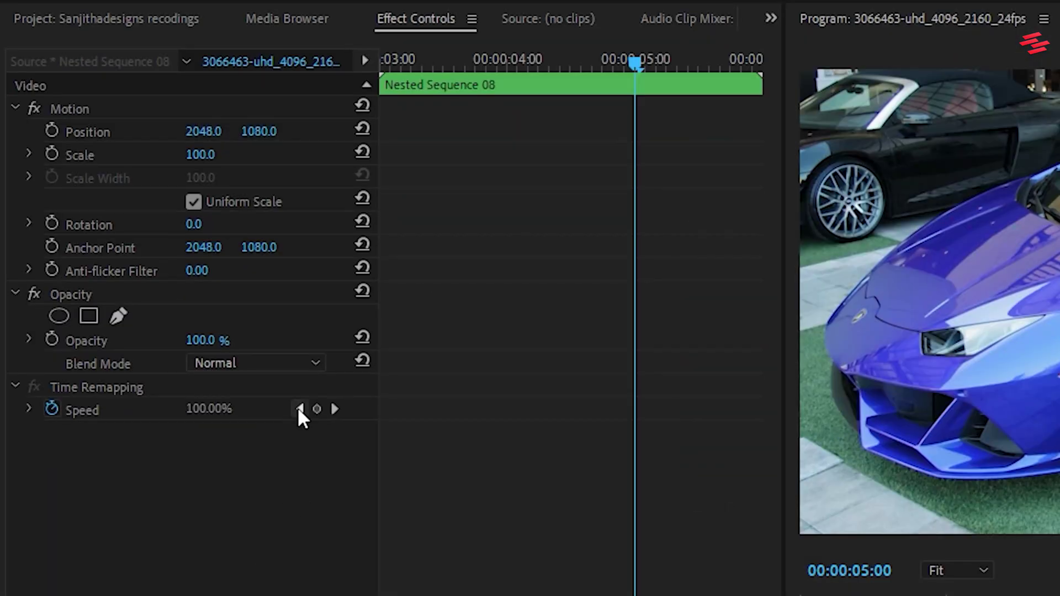
left_click(314, 407)
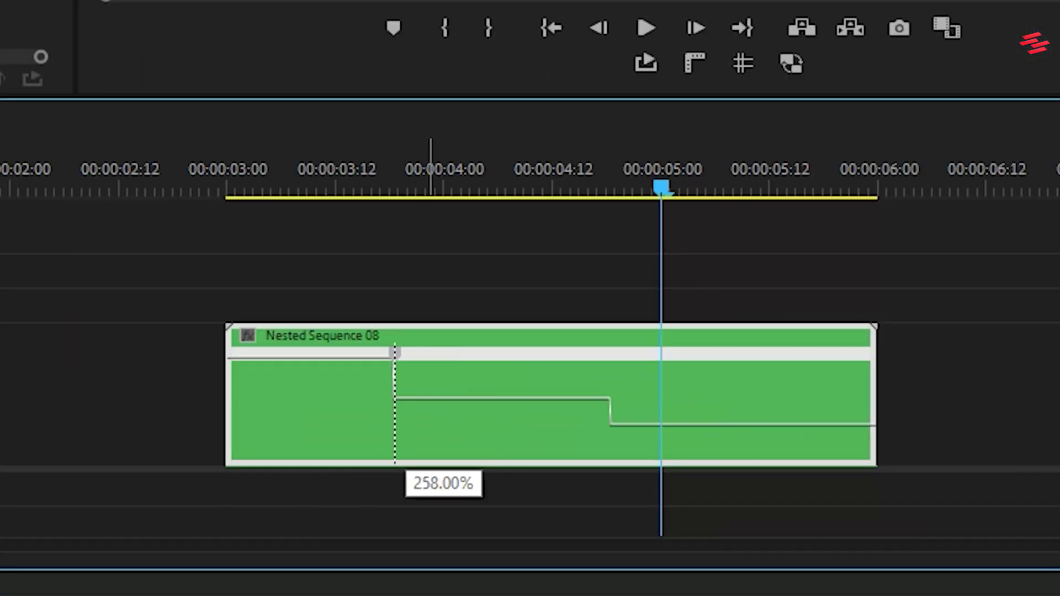
left_click_drag(392, 351, 287, 352)
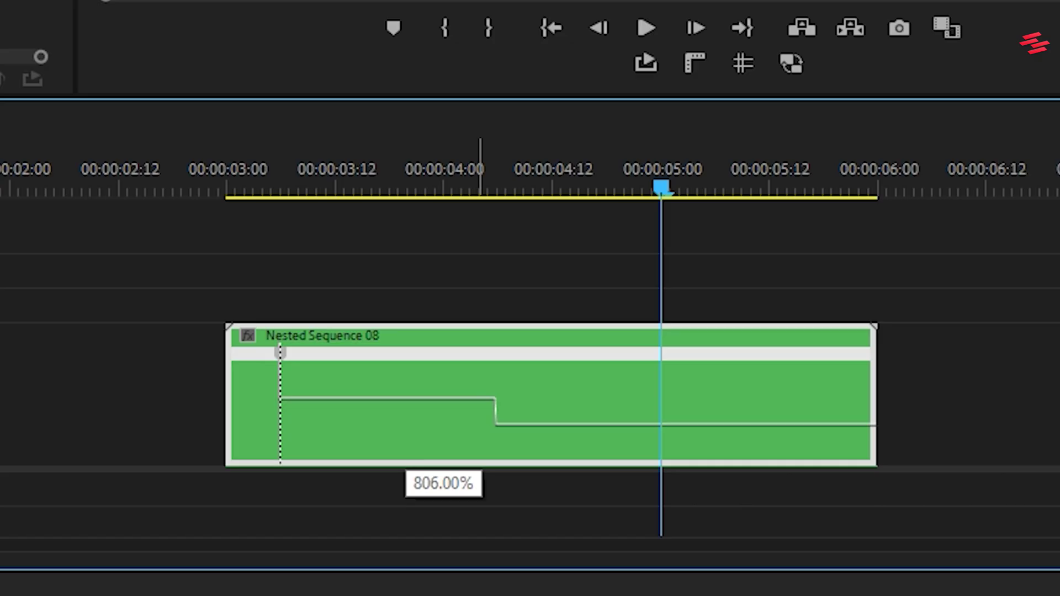
left_click_drag(444, 399, 443, 396)
mouse_move(280, 354)
left_mouse_down()
mouse_move(255, 353)
mouse_move(283, 356)
left_mouse_up()
left_click(276, 381)
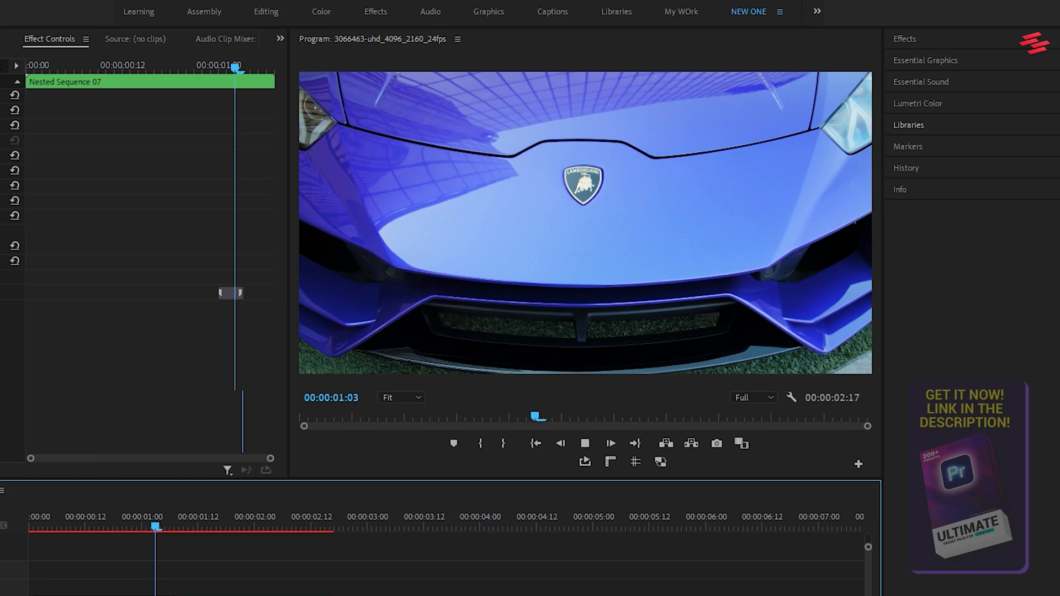
Play the speed-ramped edit and stop at 00:00:02:12.
key("space")
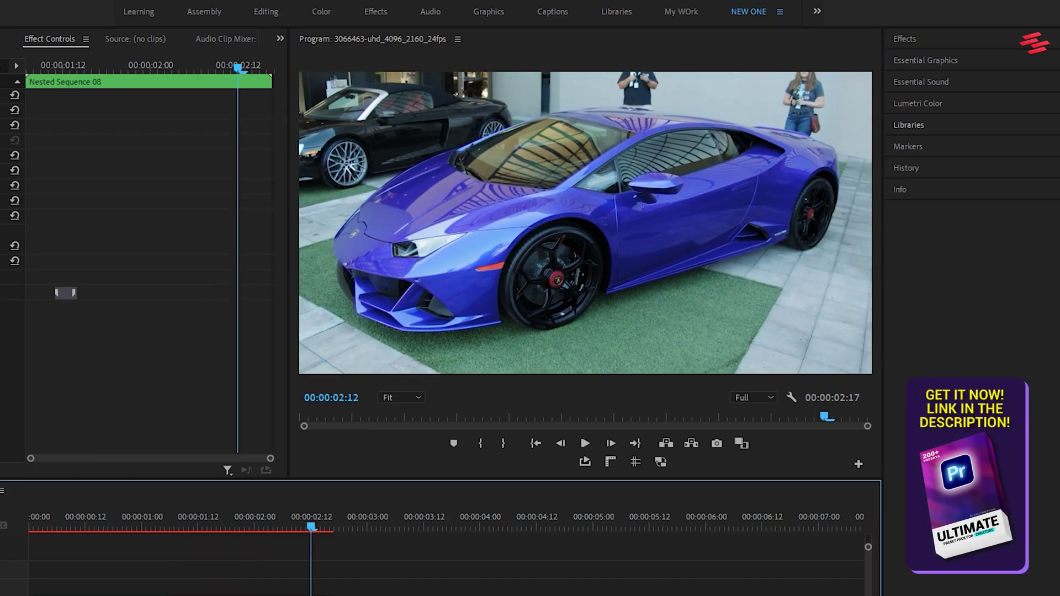